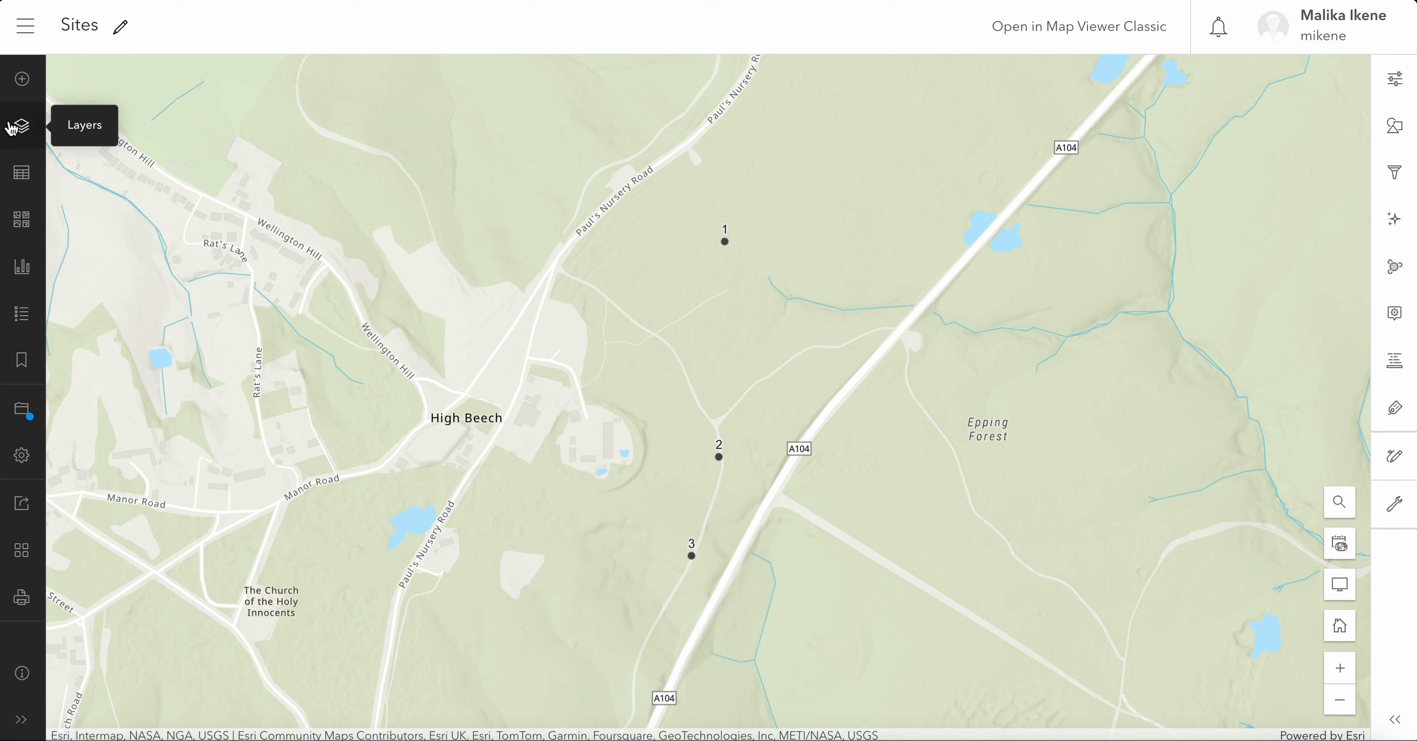
# - Open the attribute table of the Avg_SoilMoisture layer
pyautogui.click(24, 137)
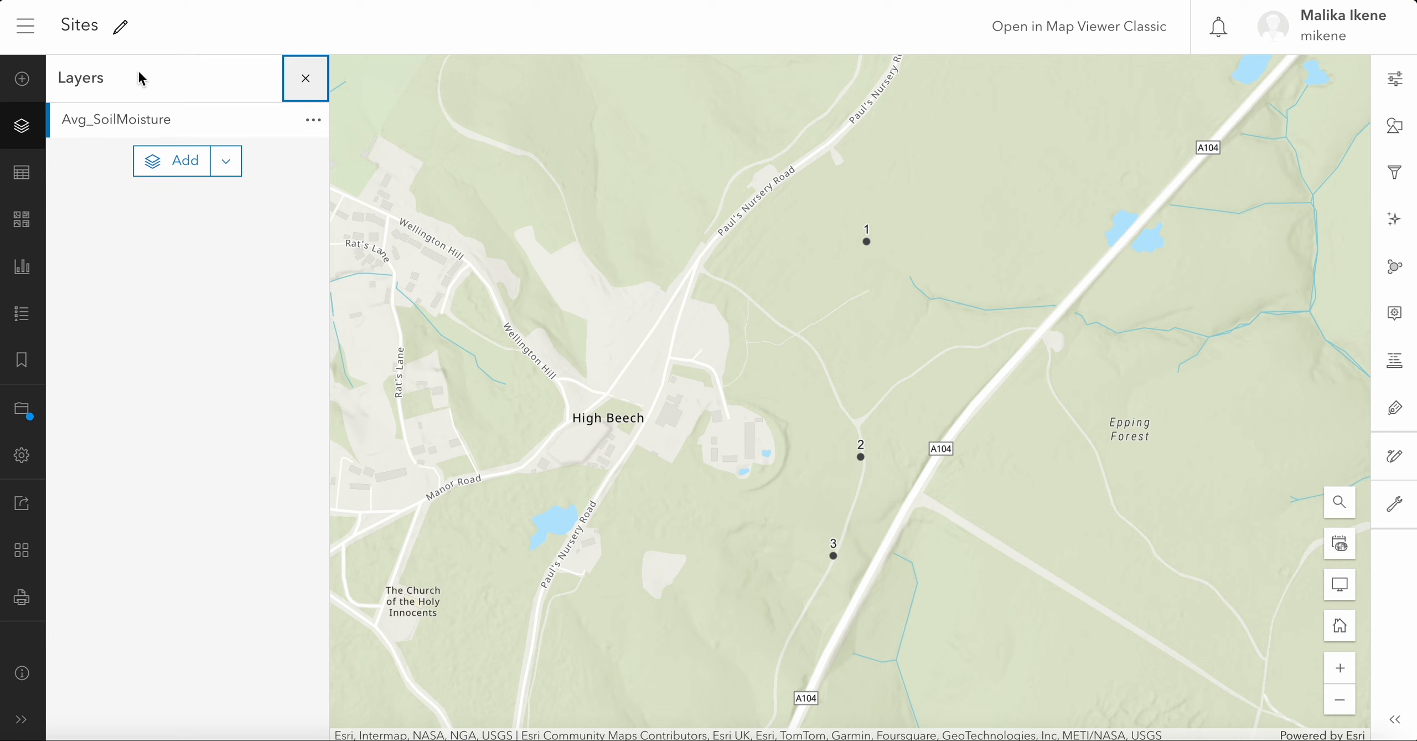
pyautogui.click(314, 121)
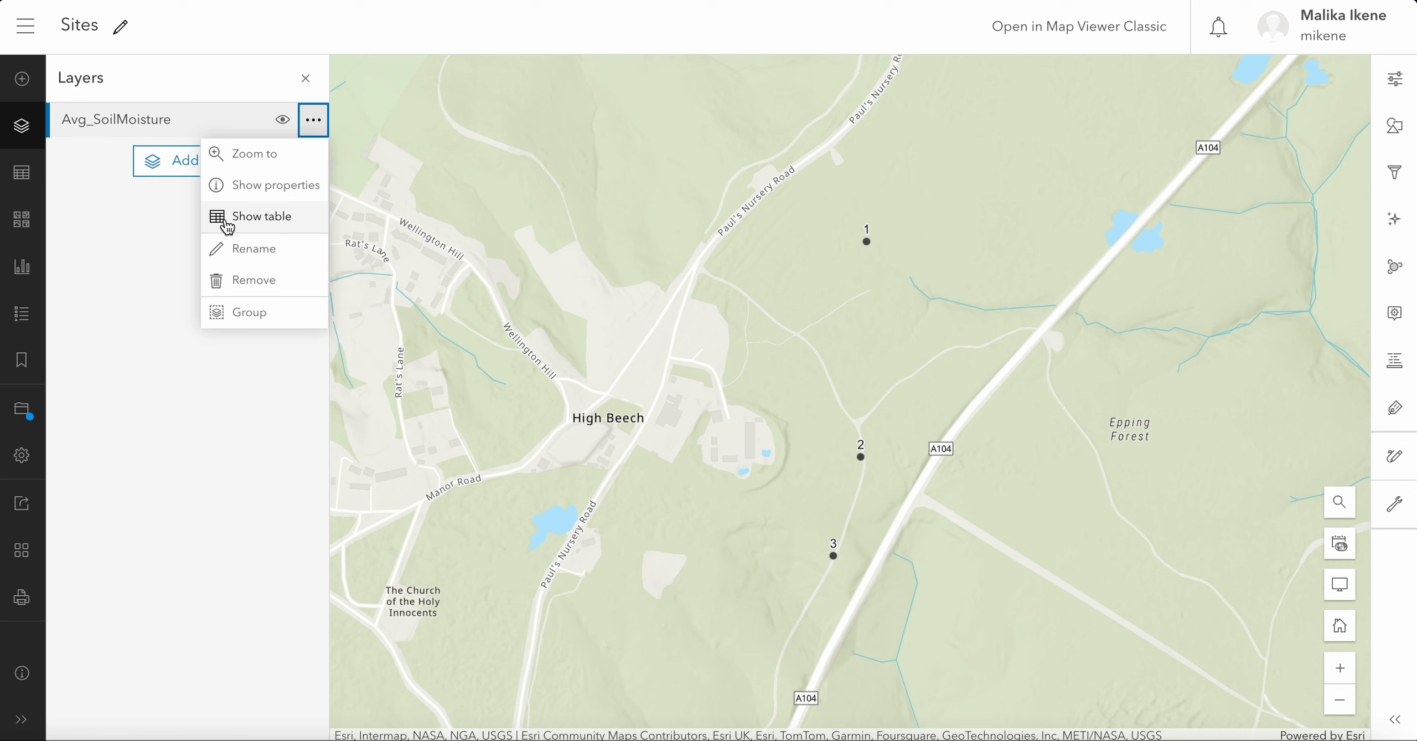
pyautogui.click(291, 223)
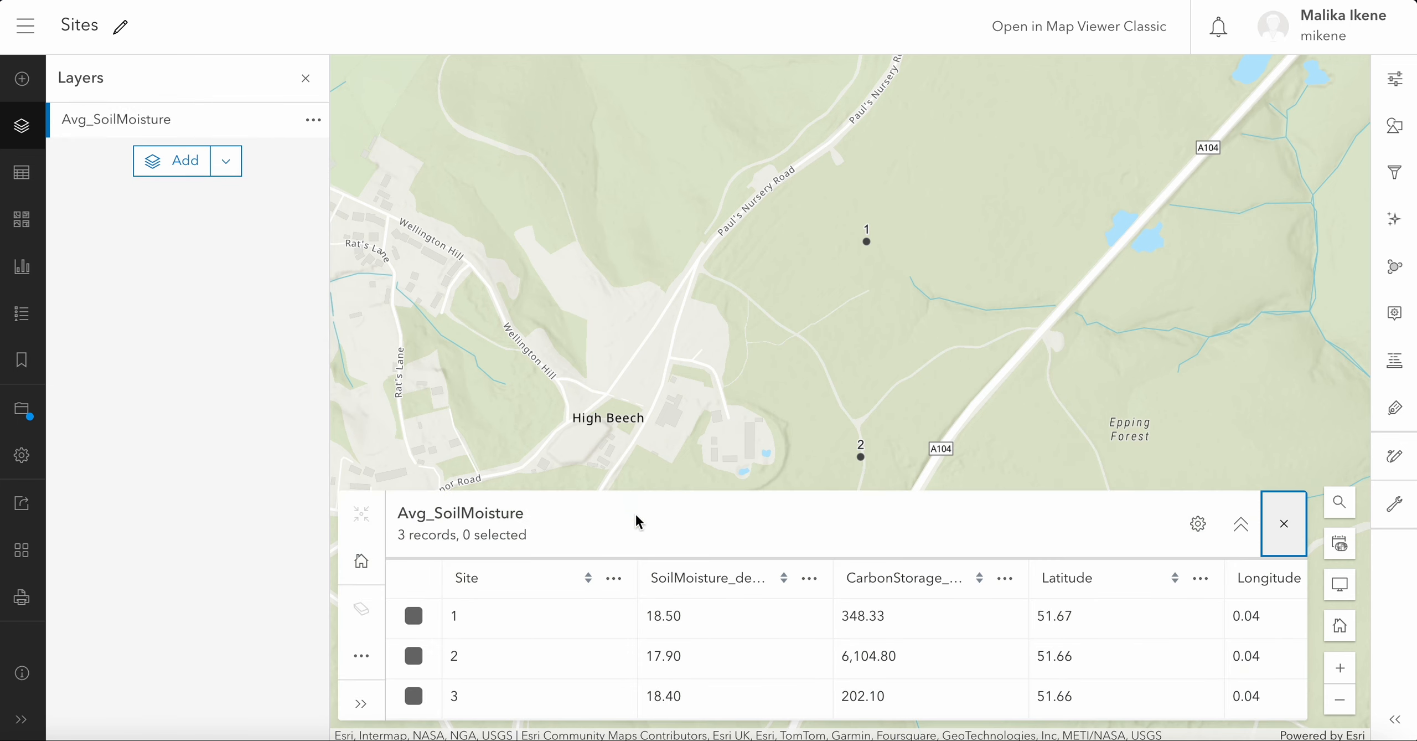
# - Select the records for sites 1, 2 and 3 to highlight them on the map, and clear the selection again
pyautogui.click(414, 616)
pyautogui.click(414, 656)
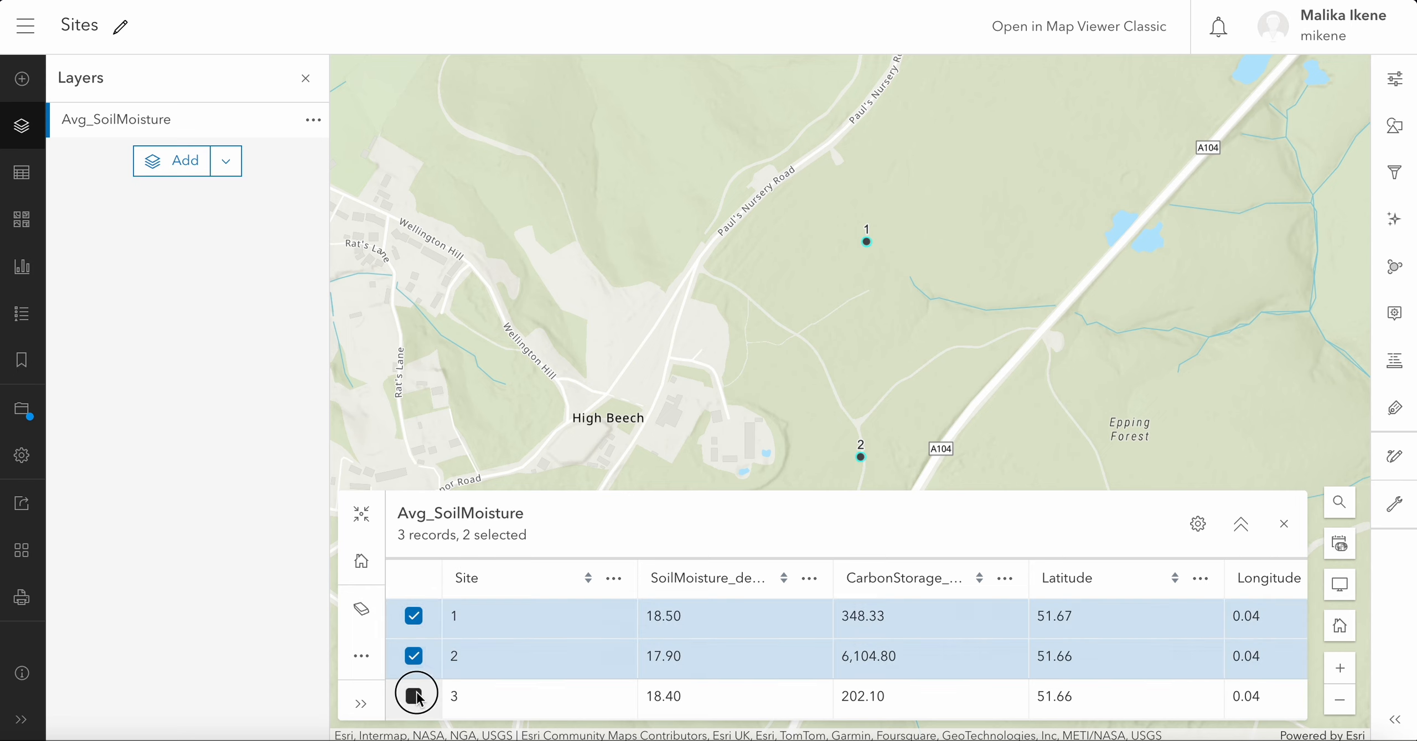
pyautogui.click(414, 696)
pyautogui.click(414, 695)
pyautogui.click(414, 655)
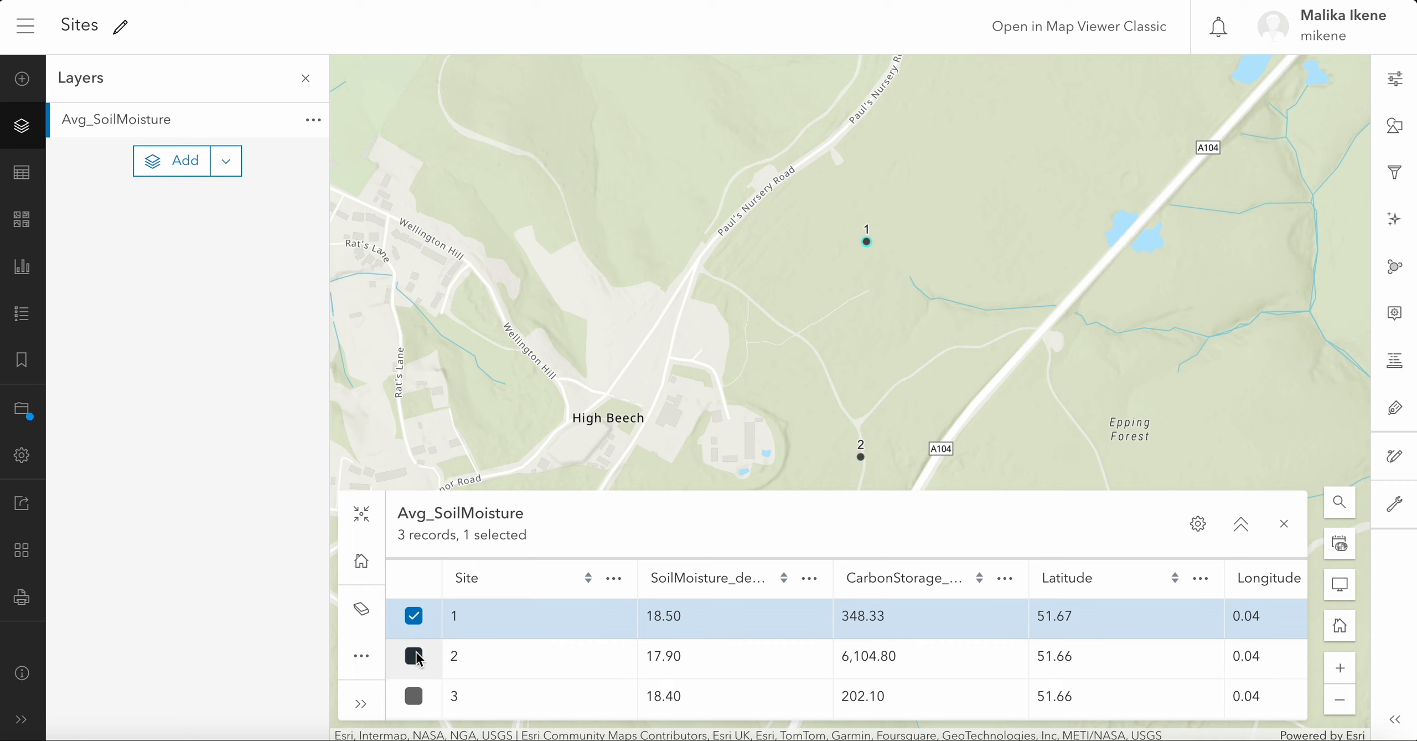
pyautogui.click(414, 615)
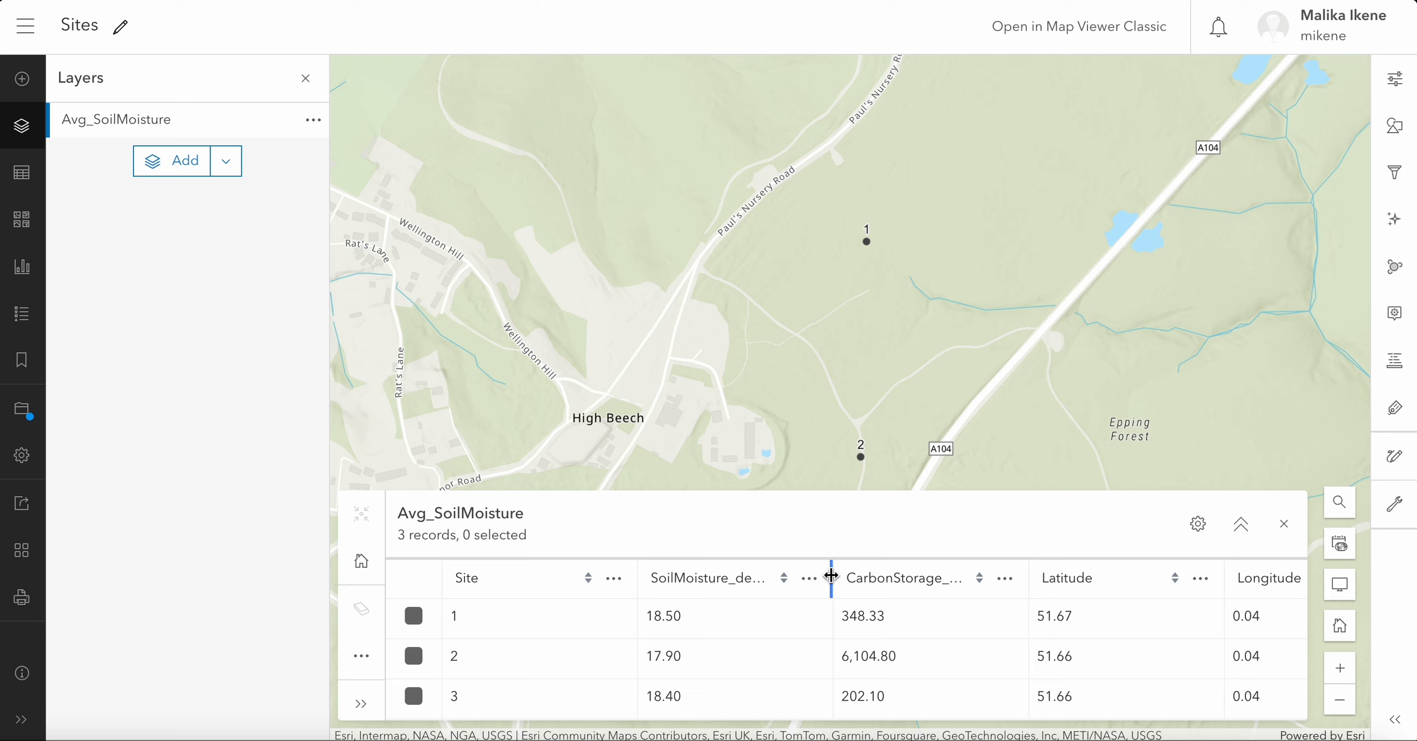
# - Widen the SoilMoisture_degrees and CarbonStorage_KG columns to read their full names, and close the attribute table
pyautogui.moveTo(832, 576)
pyautogui.mouseDown()
pyautogui.moveTo(882, 573)
pyautogui.moveTo(853, 574)
pyautogui.mouseUp()
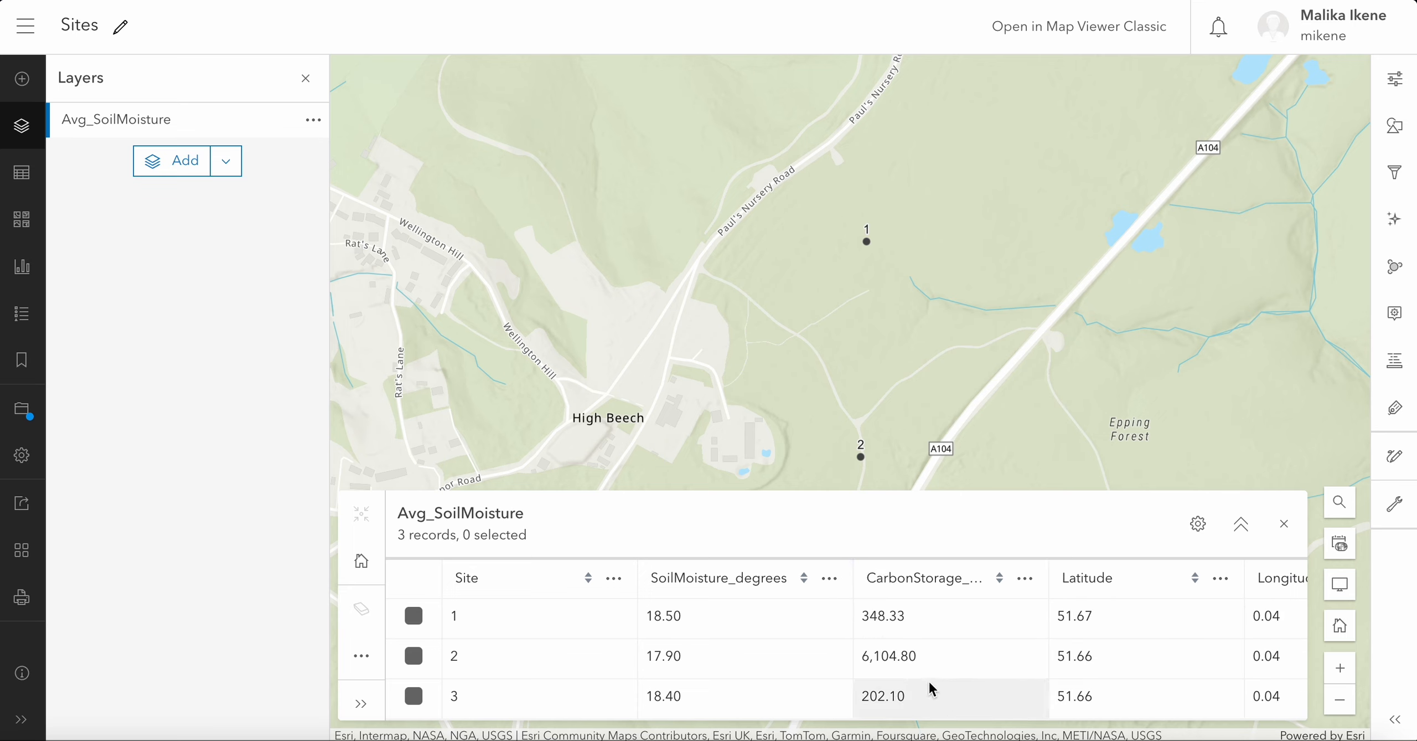
pyautogui.moveTo(1045, 577); pyautogui.dragTo(1084, 576)
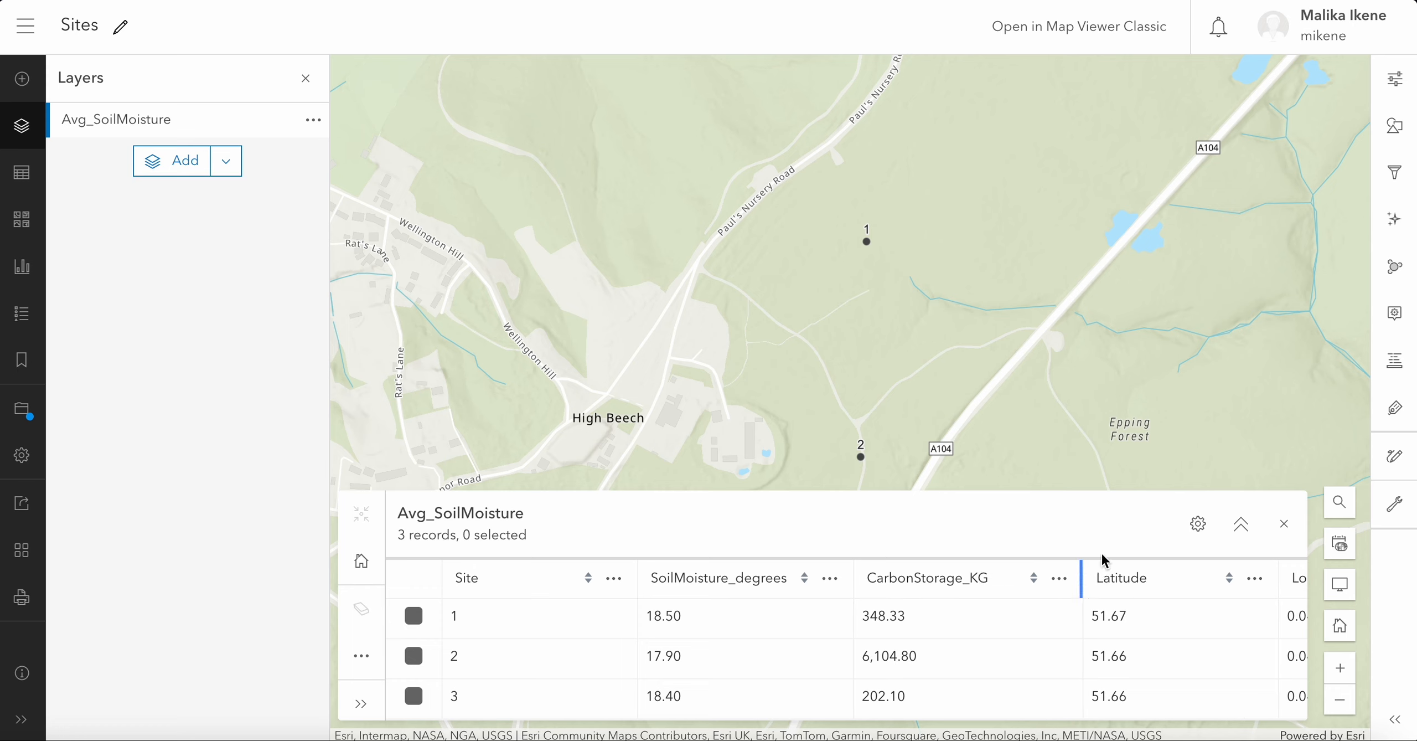
pyautogui.click(1288, 539)
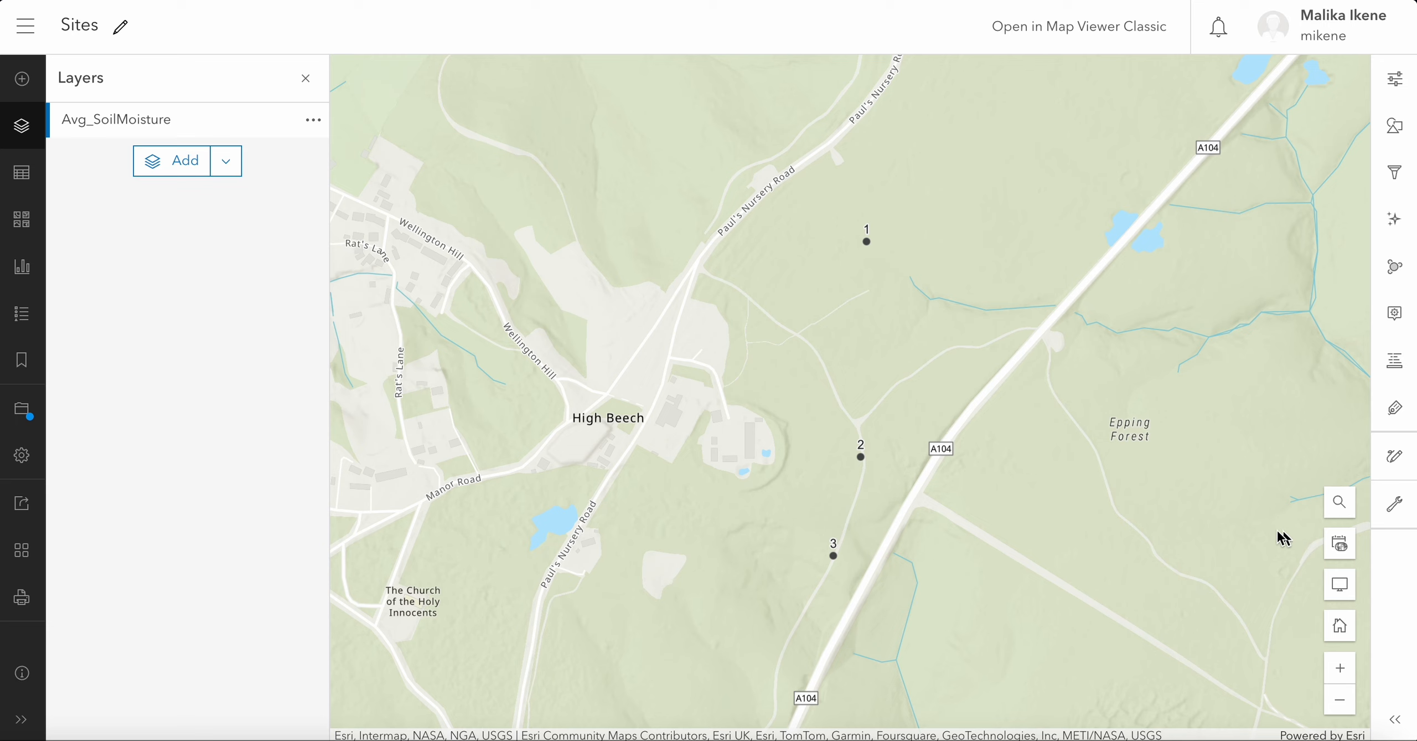
# - Show the properties of the Avg_SoilMoisture layer and start editing its layer style
pyautogui.click(151, 121)
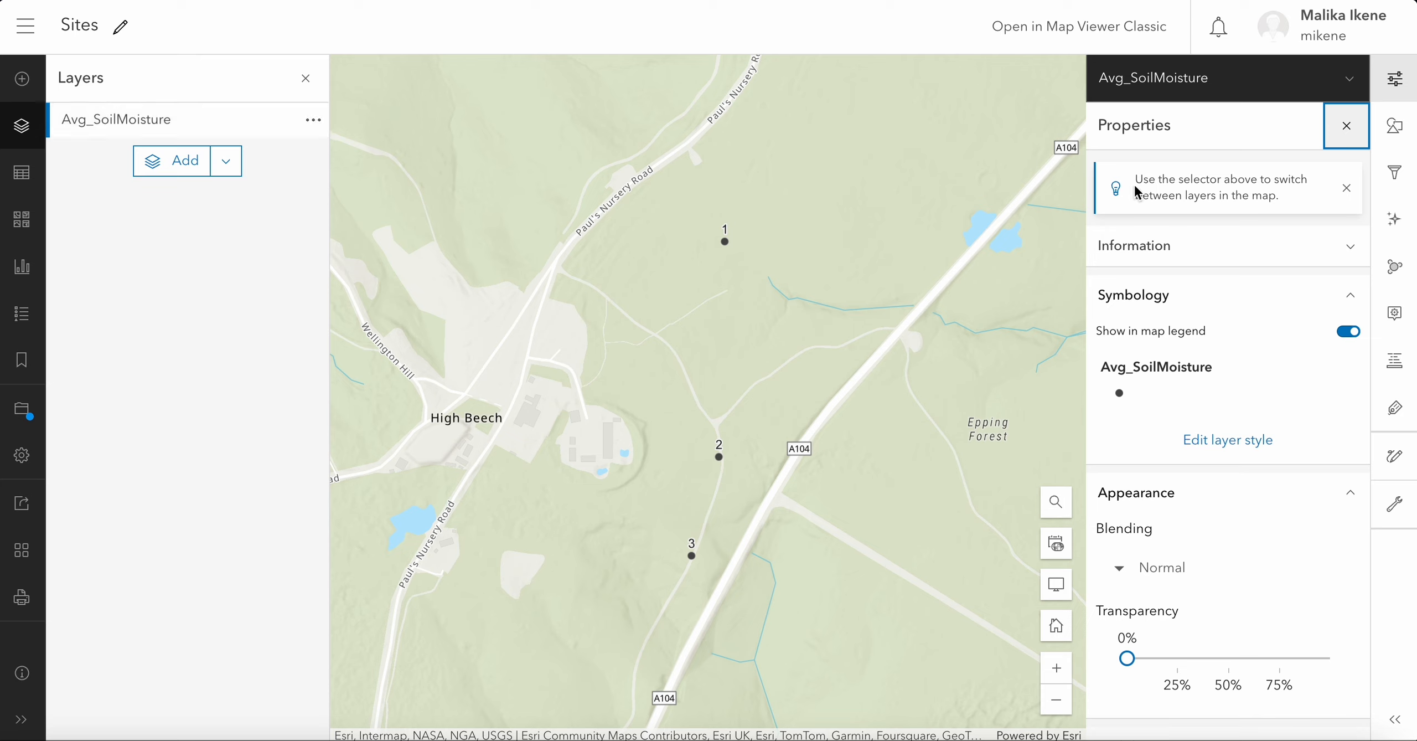
pyautogui.doubleClick(1132, 127)
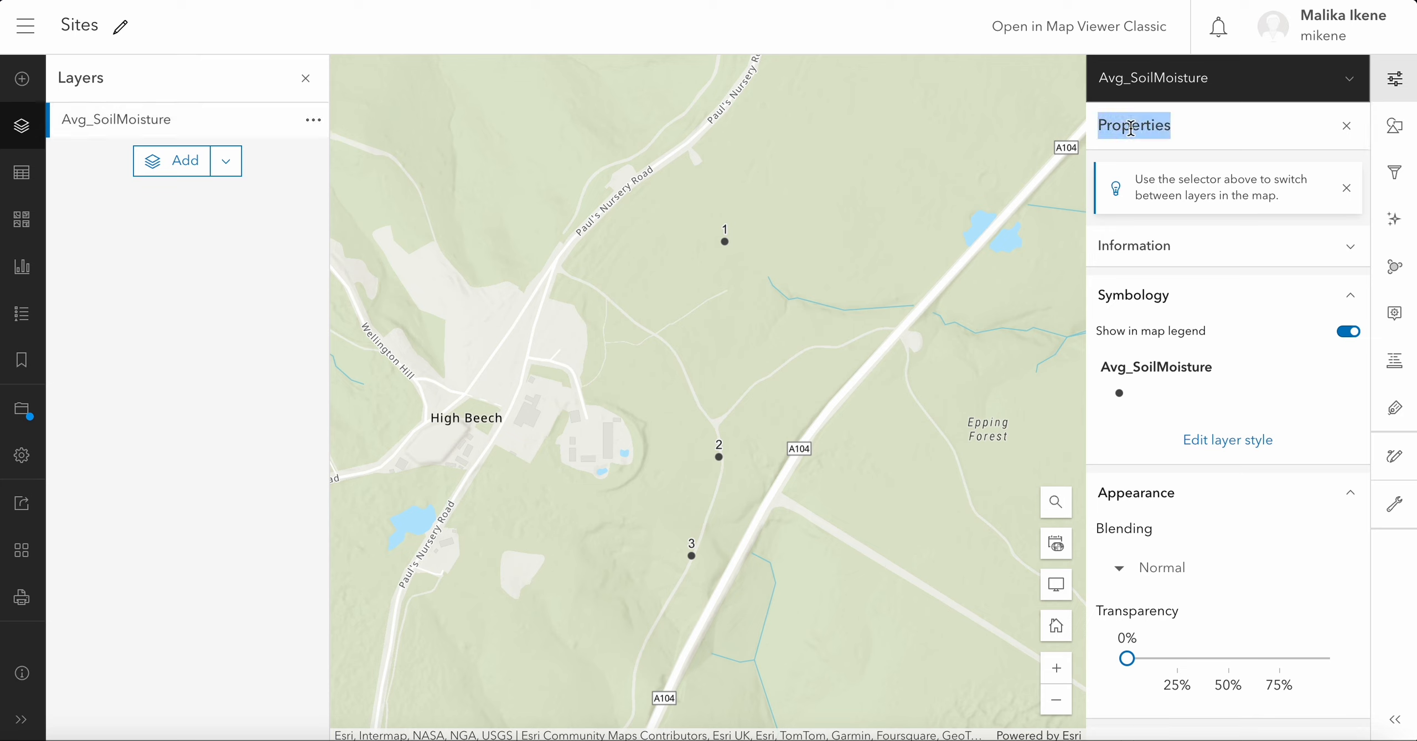
pyautogui.click(1239, 141)
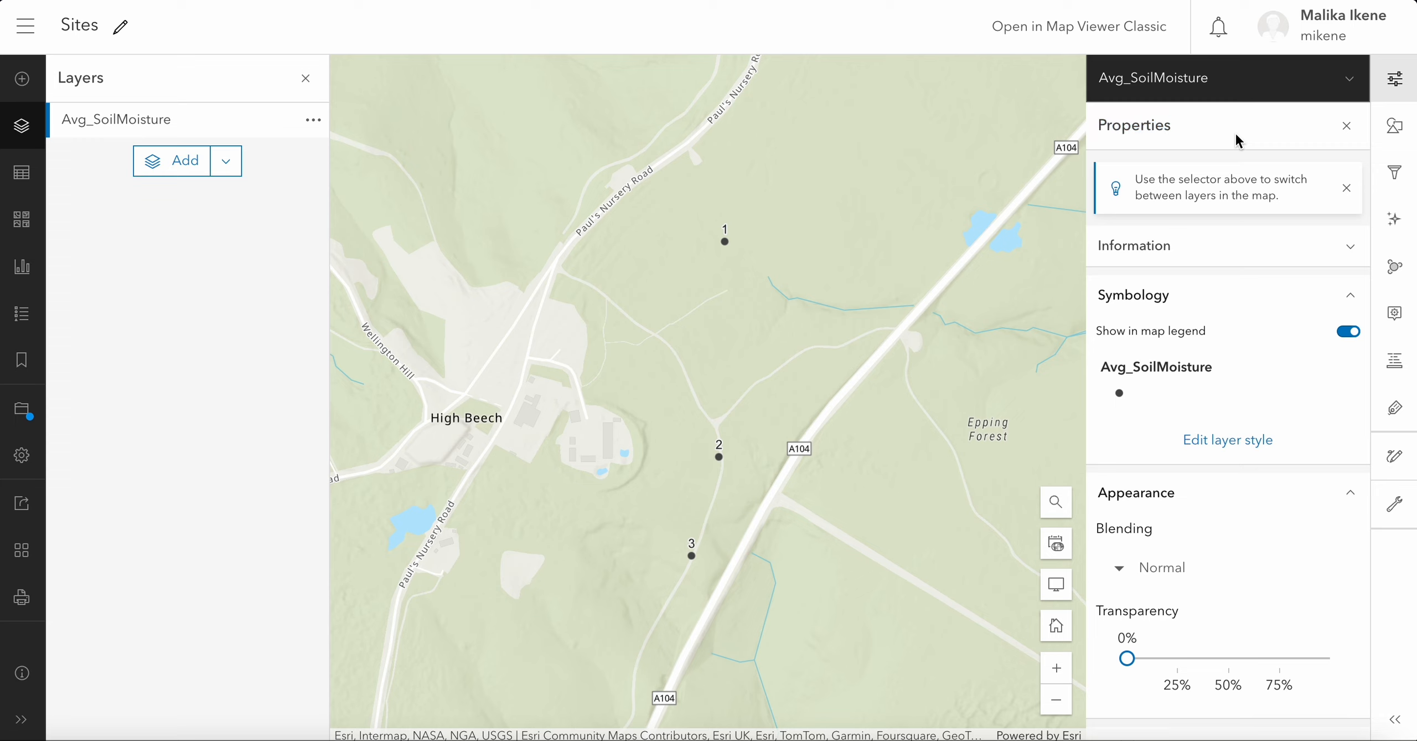
pyautogui.click(1391, 88)
pyautogui.click(1390, 88)
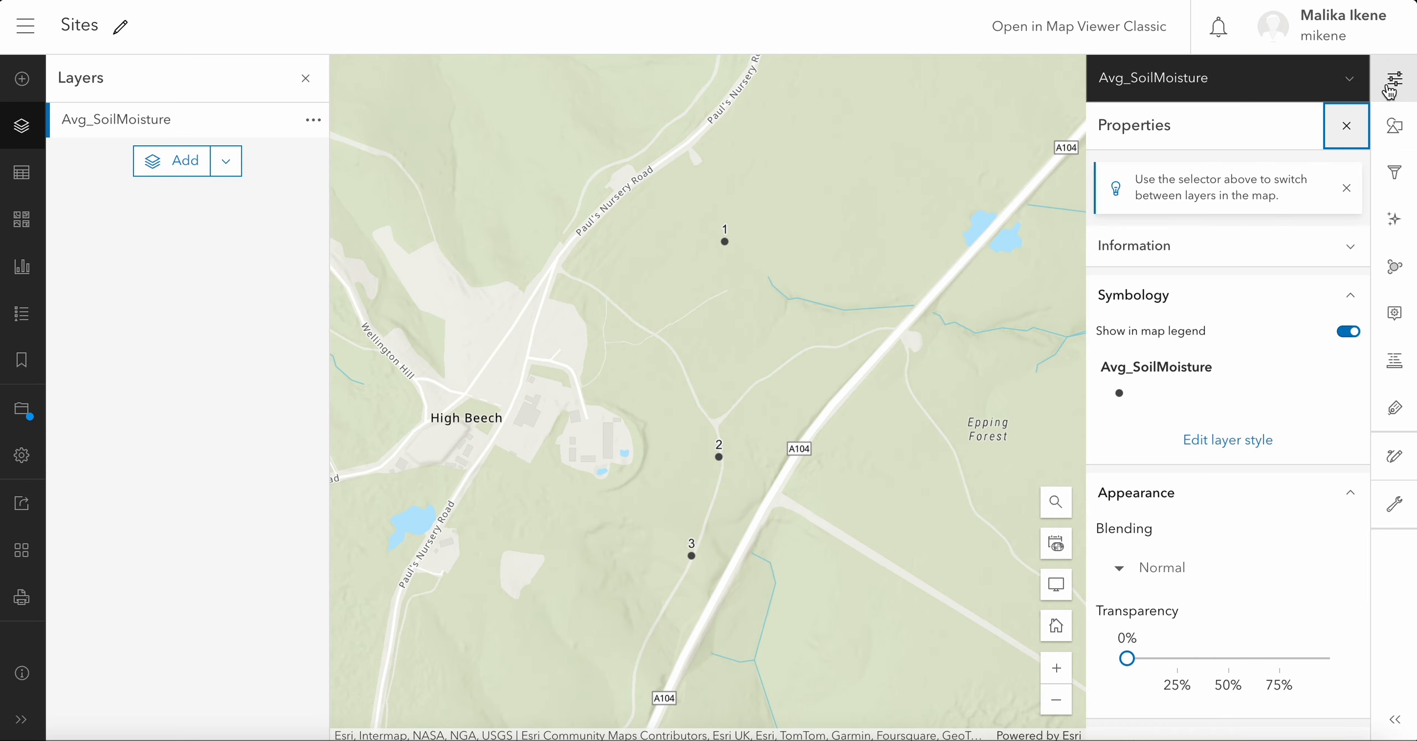
pyautogui.click(1255, 449)
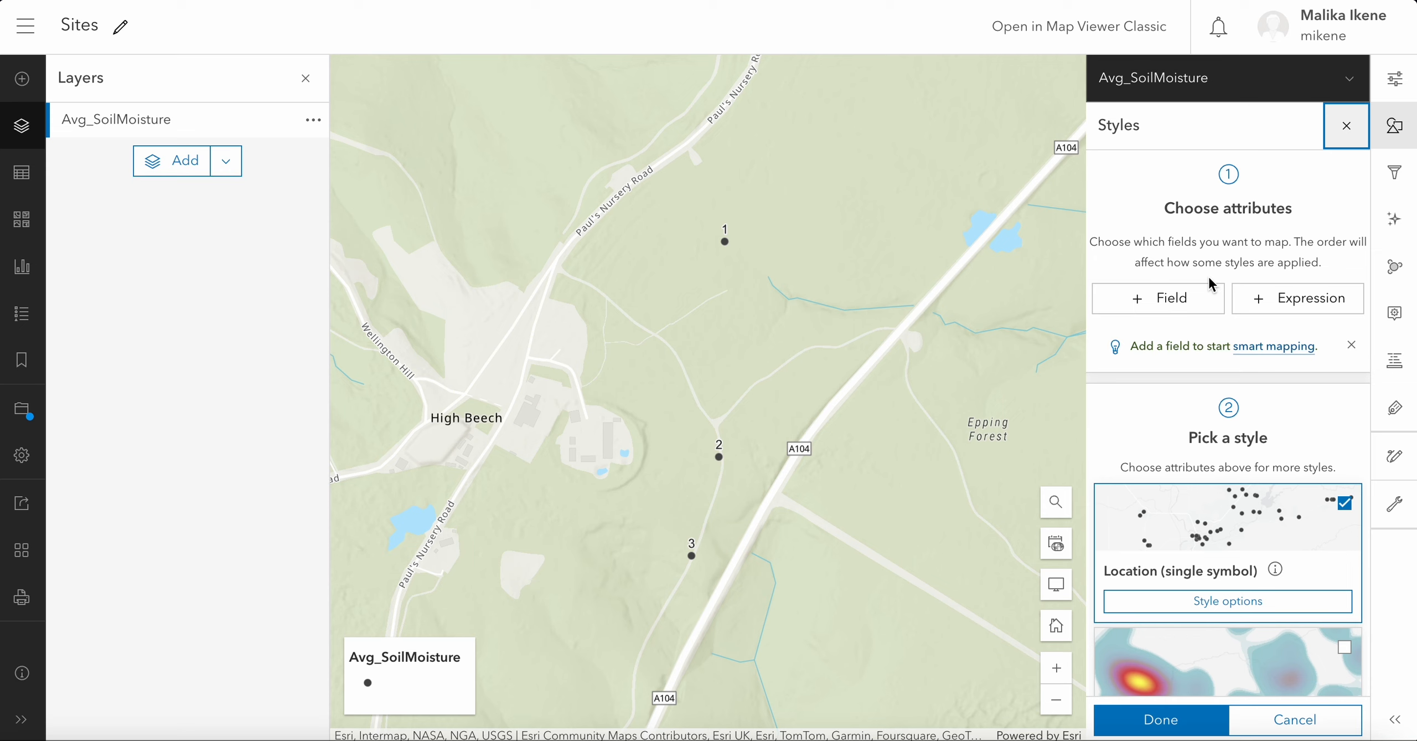
# - Add the SoilMoisture_degrees and CarbonStorage_KG fields as the attributes that style the layer
pyautogui.click(1198, 304)
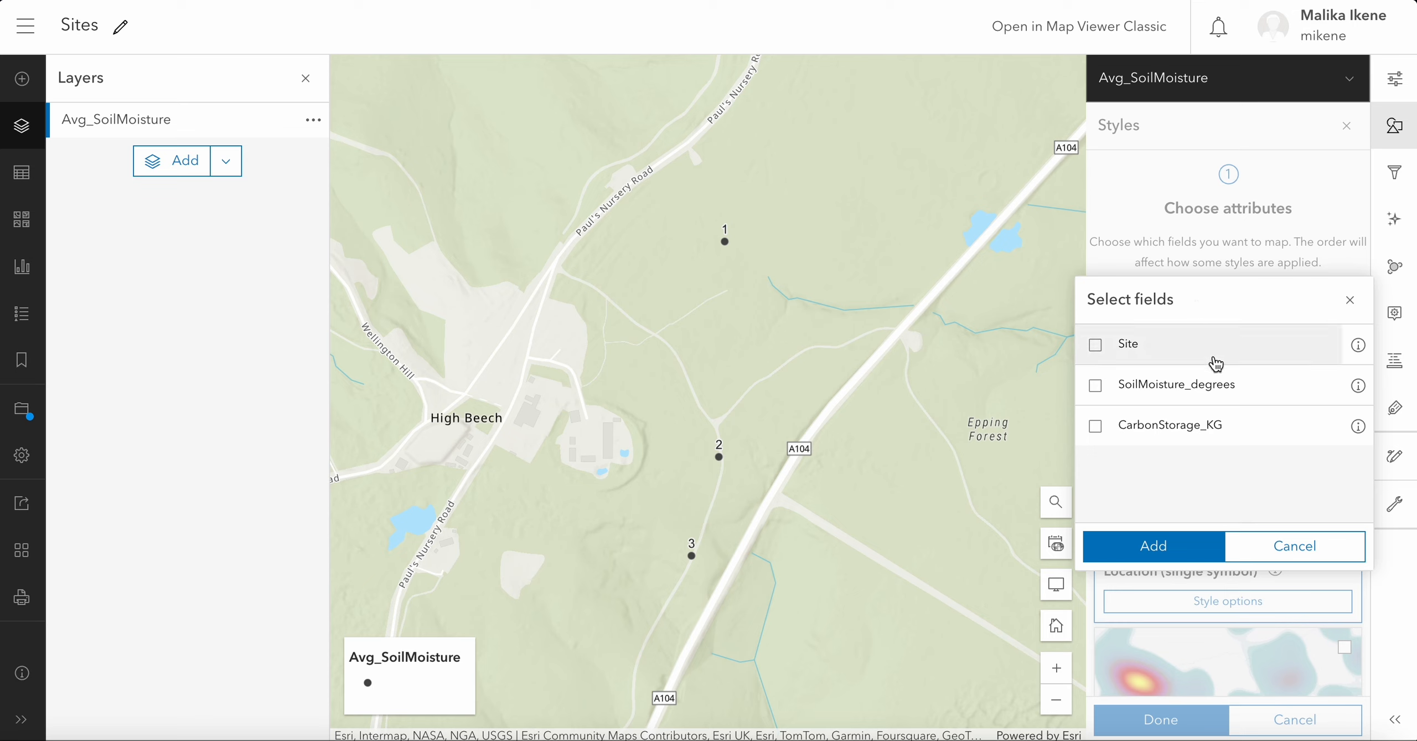
pyautogui.click(1253, 394)
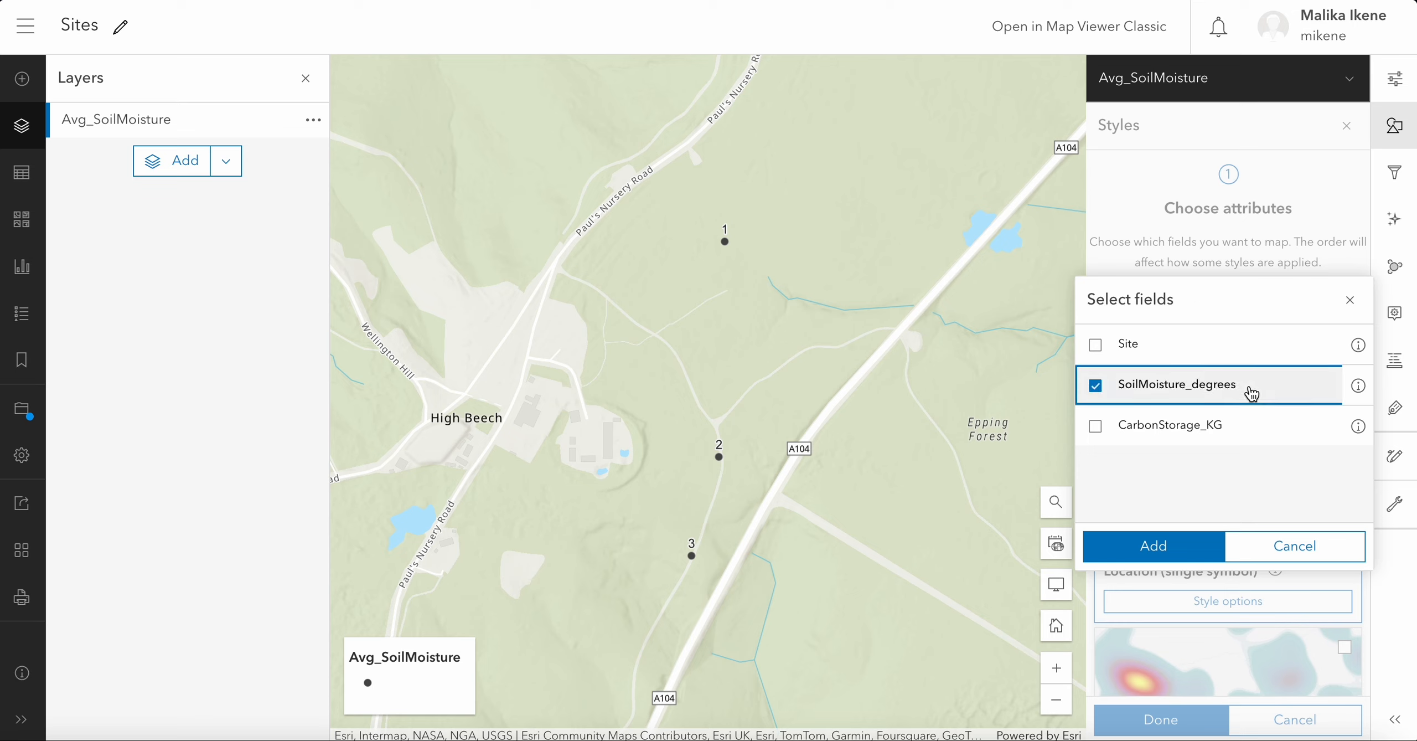
pyautogui.click(1254, 431)
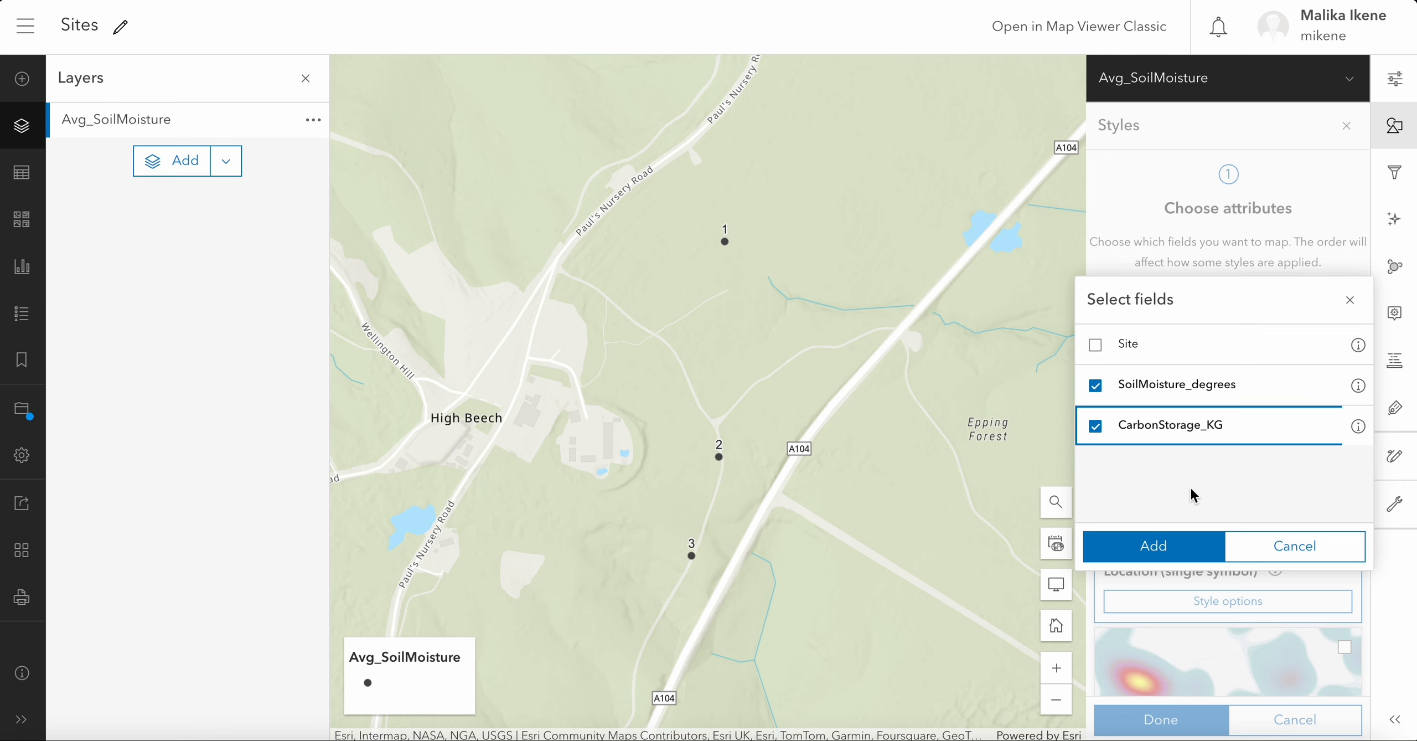
pyautogui.click(1178, 547)
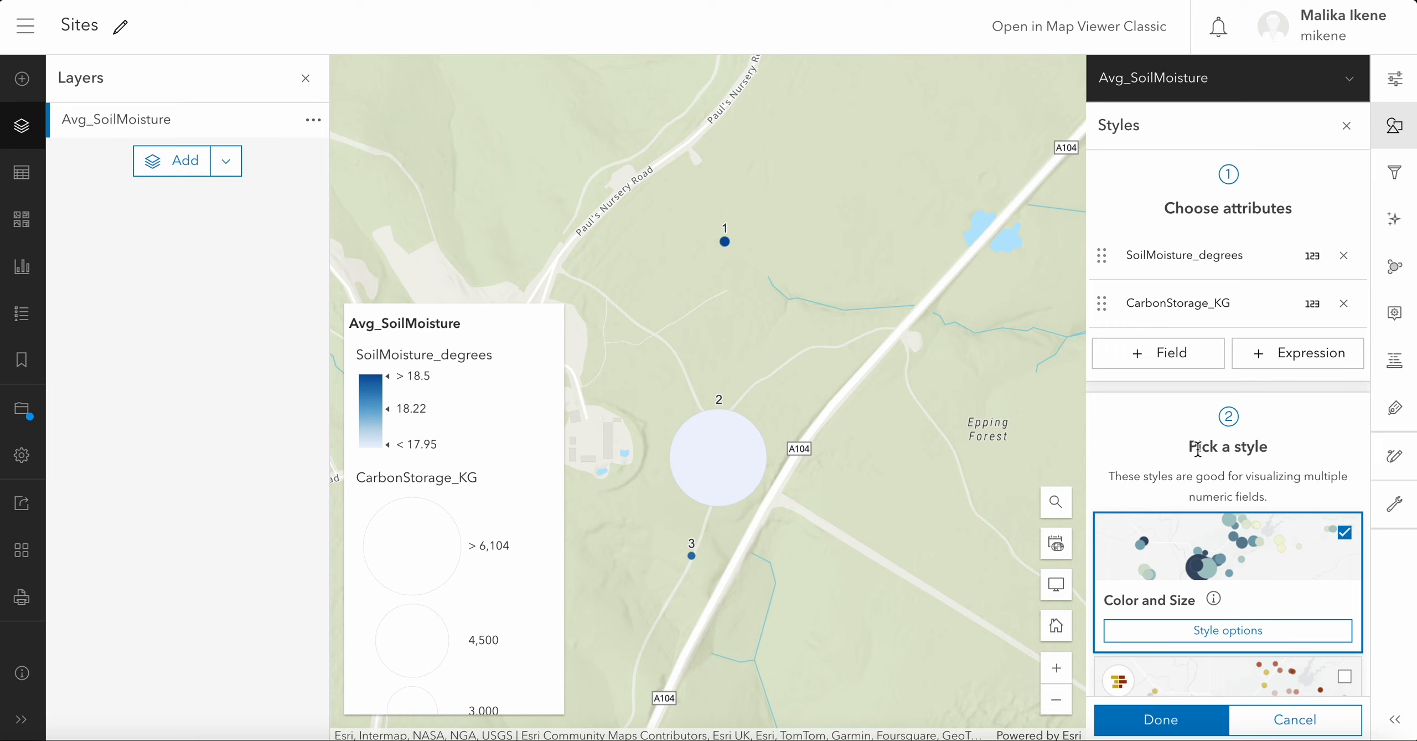
# - Reorder the style attributes so that CarbonStorage_KG comes before SoilMoisture_degrees, and review the legend
pyautogui.scroll(-7, 1199, 456)
pyautogui.scroll(-10, 1199, 457)
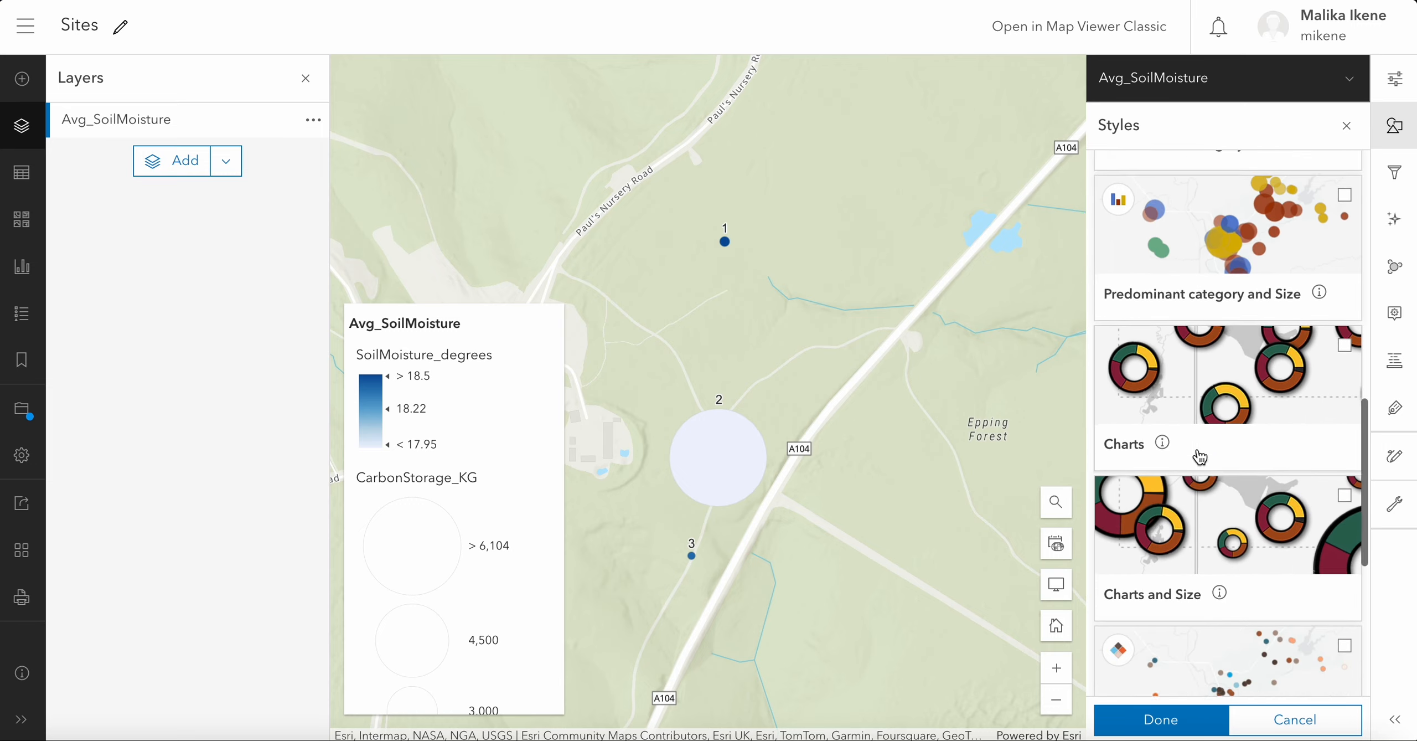
pyautogui.scroll(17, 1199, 457)
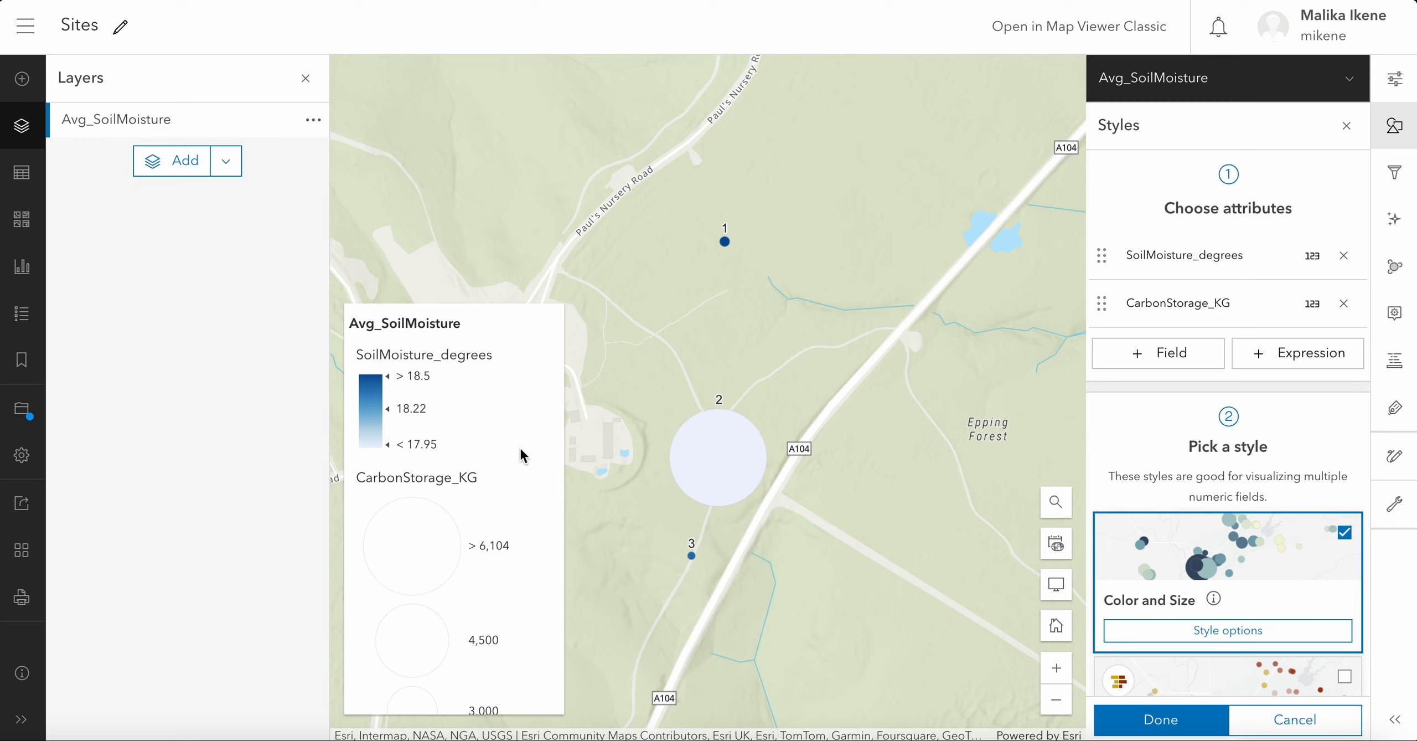
pyautogui.scroll(-2, 519, 445)
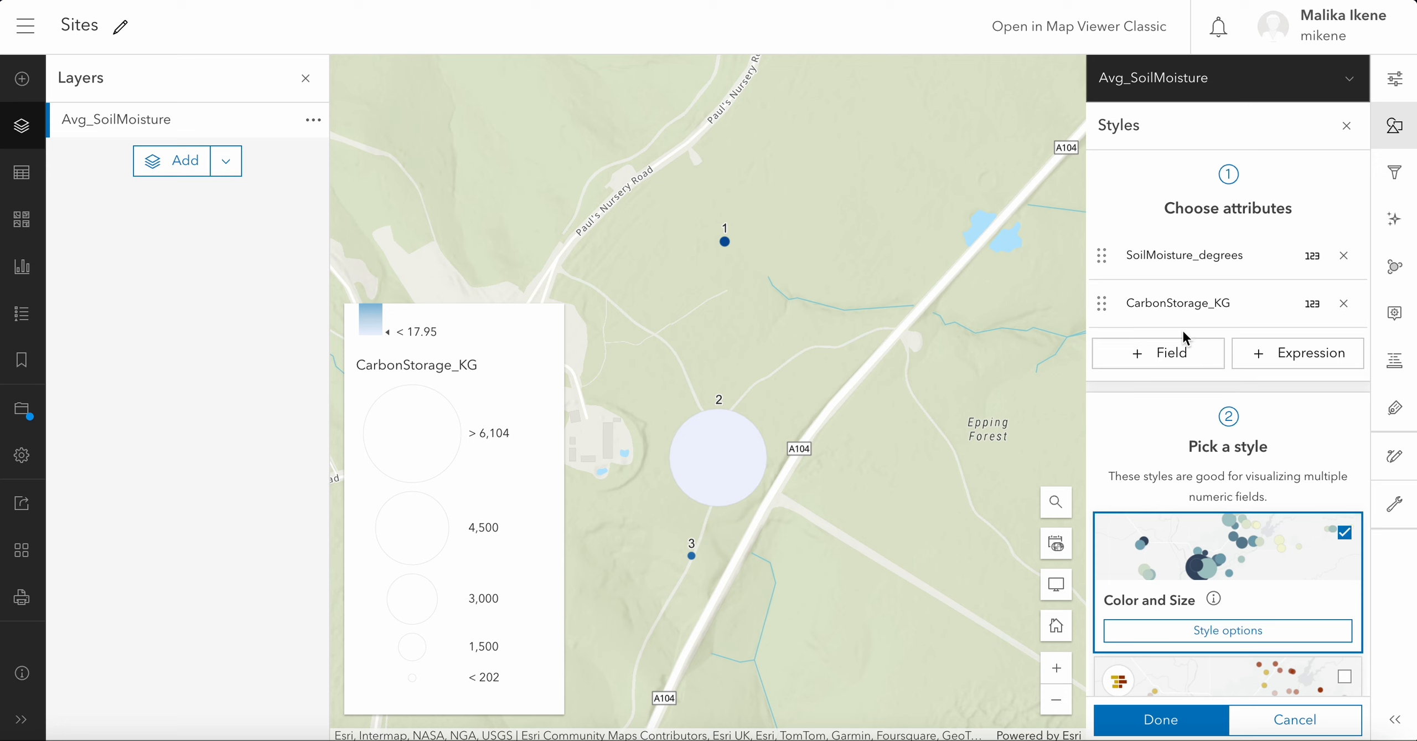
pyautogui.click(1102, 304)
pyautogui.moveTo(1102, 305); pyautogui.dragTo(1135, 252)
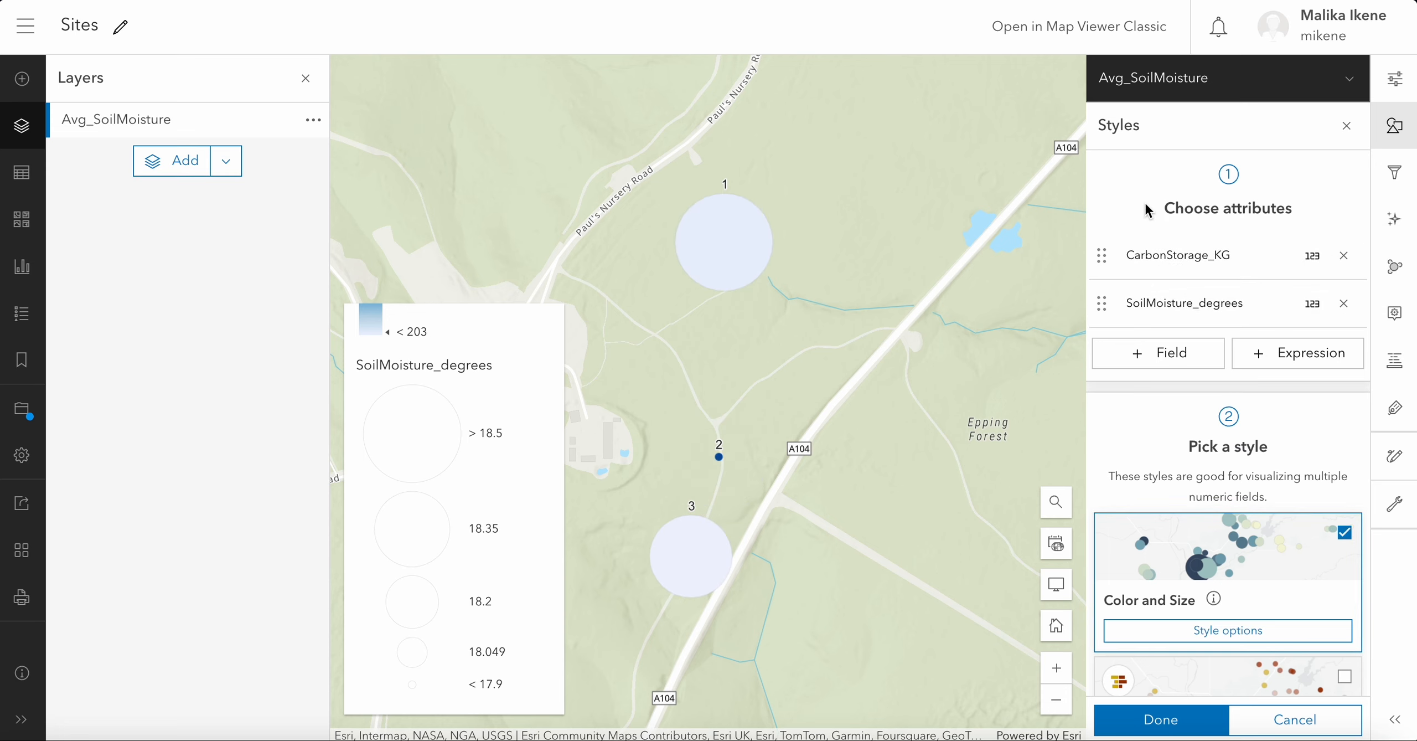
pyautogui.scroll(3, 501, 447)
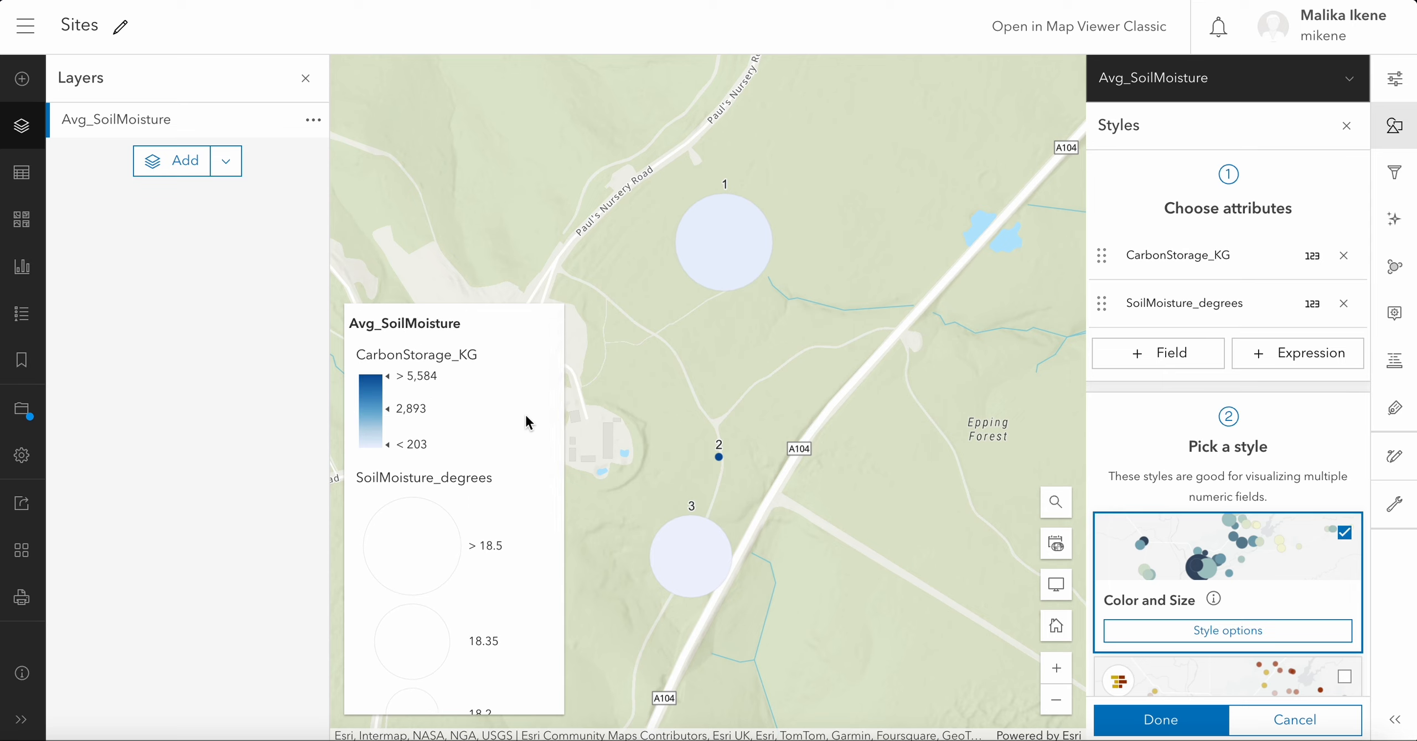
pyautogui.scroll(-3, 525, 413)
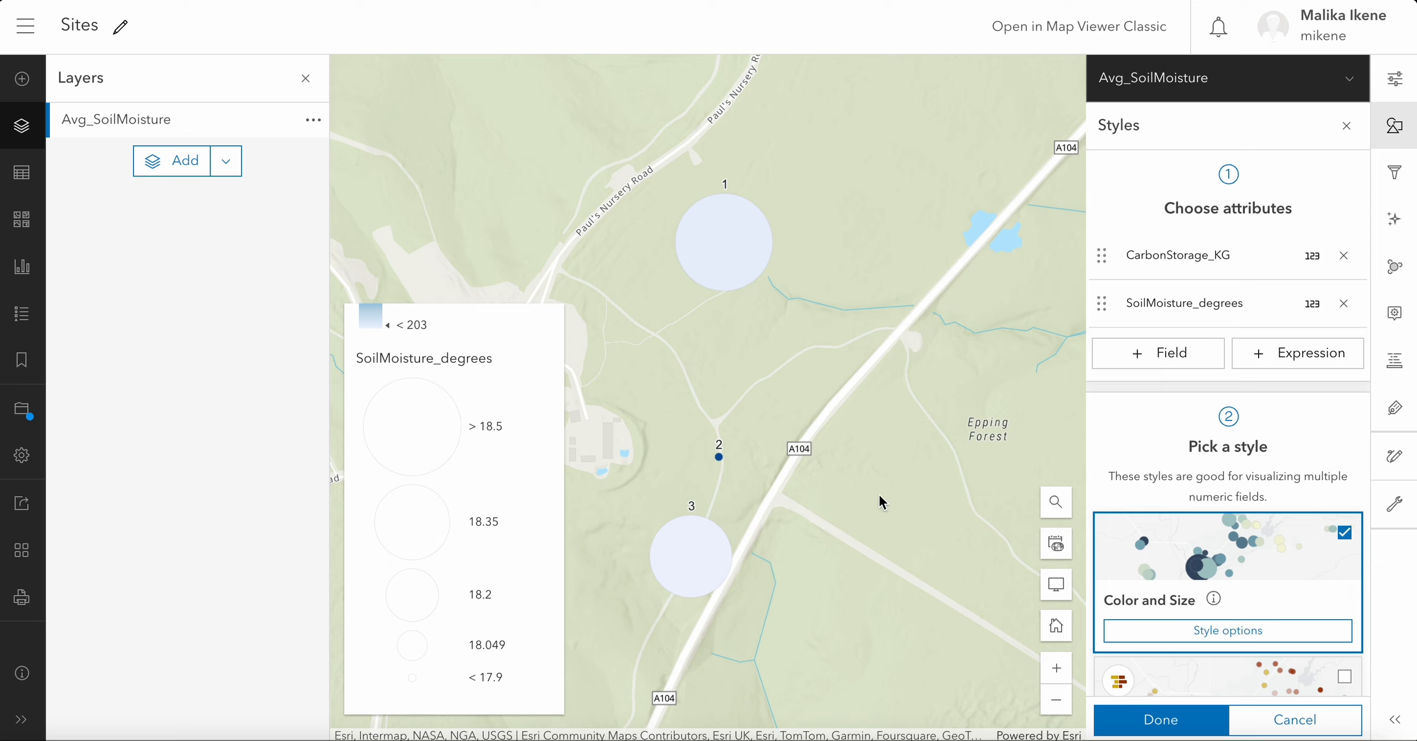
# - Inspect the Counts and Amounts (color) options for CarbonStorage_KG within the Color and Size style
pyautogui.scroll(-3, 1230, 511)
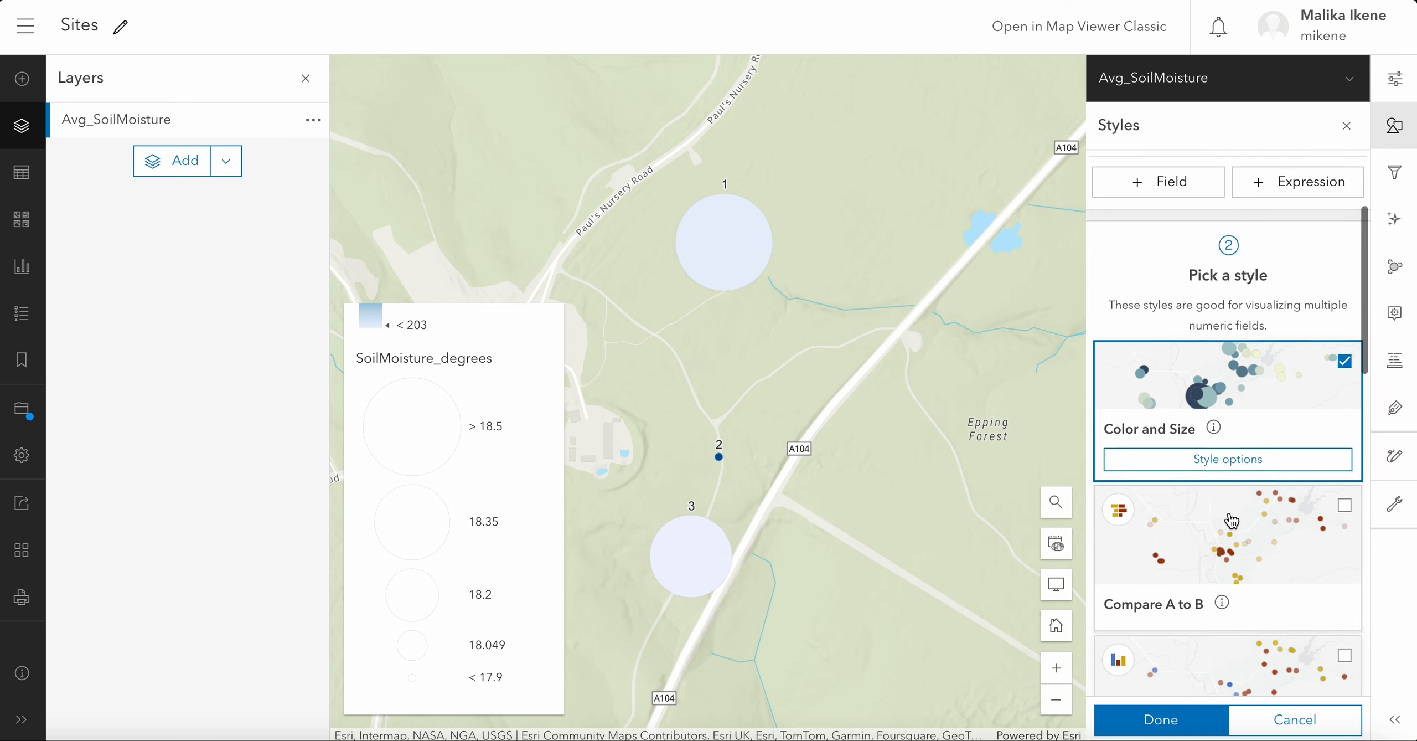
pyautogui.scroll(-1, 1229, 514)
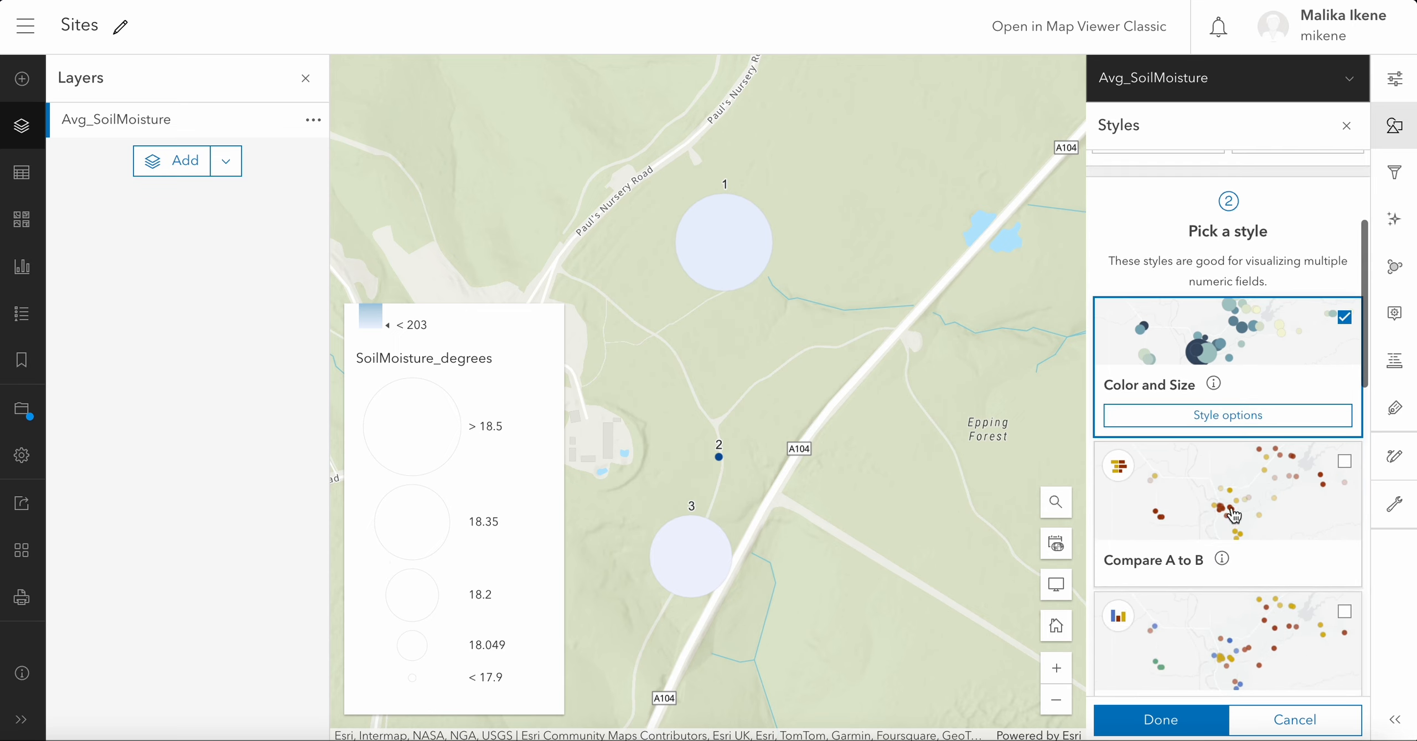
pyautogui.click(1210, 425)
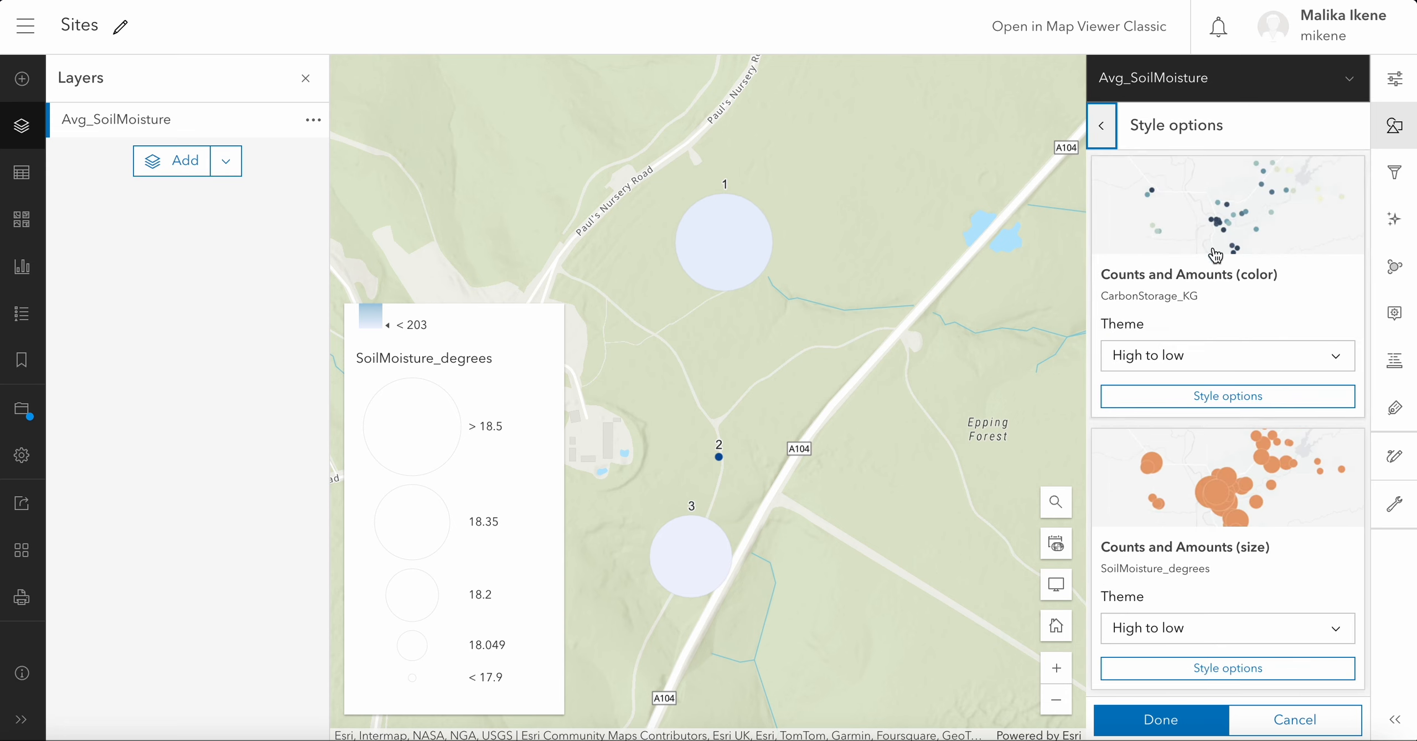
pyautogui.click(1240, 396)
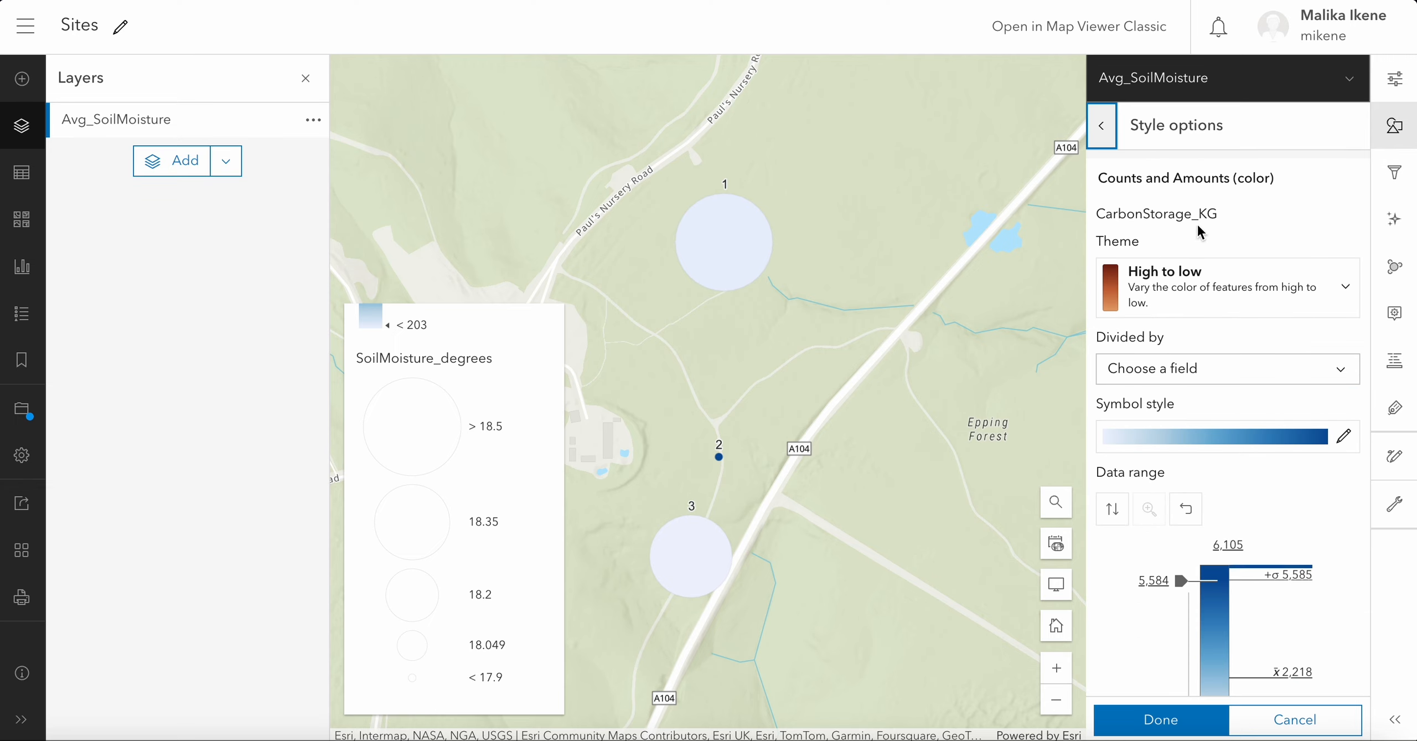
pyautogui.click(1114, 141)
# - Inspect the Counts and Amounts (size) options for SoilMoisture_degrees, including its data range and size range
pyautogui.scroll(-2, 1179, 515)
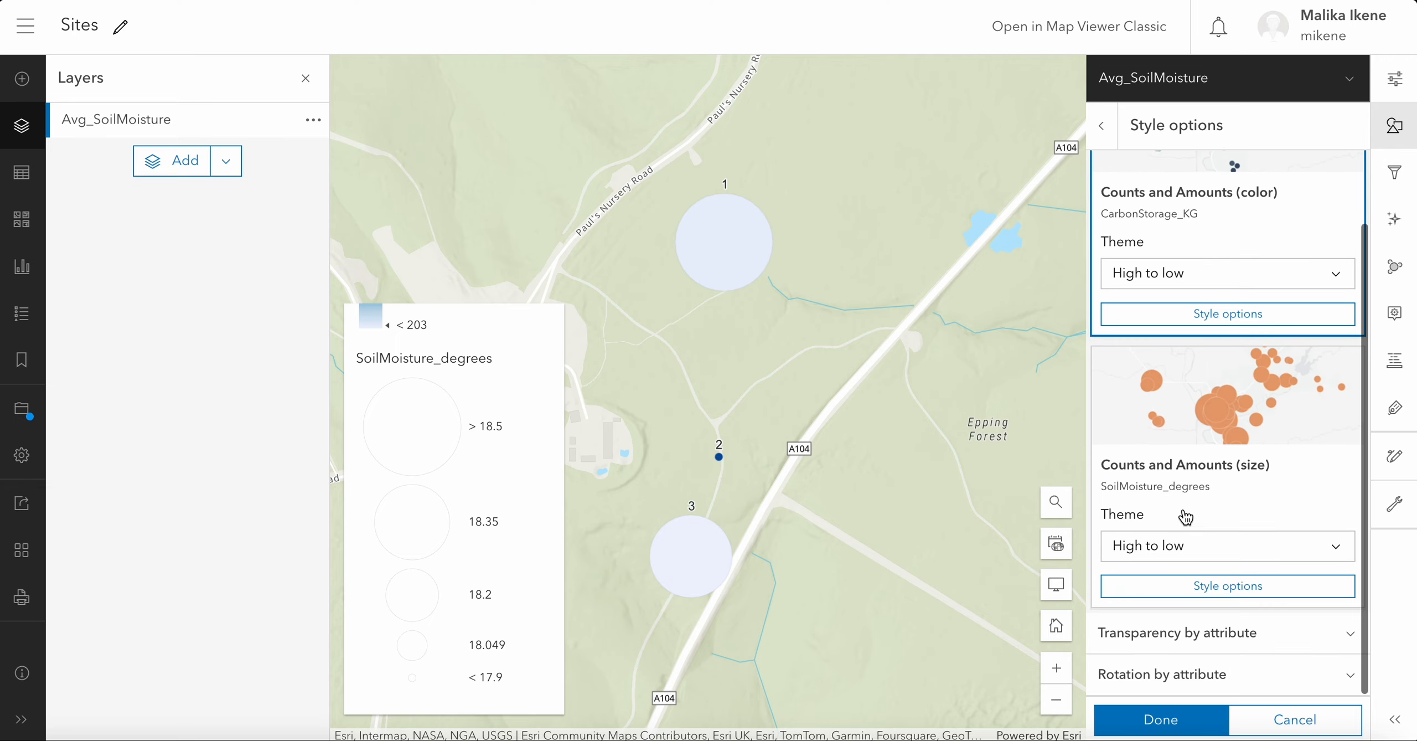
pyautogui.click(1189, 582)
pyautogui.scroll(-5, 1189, 582)
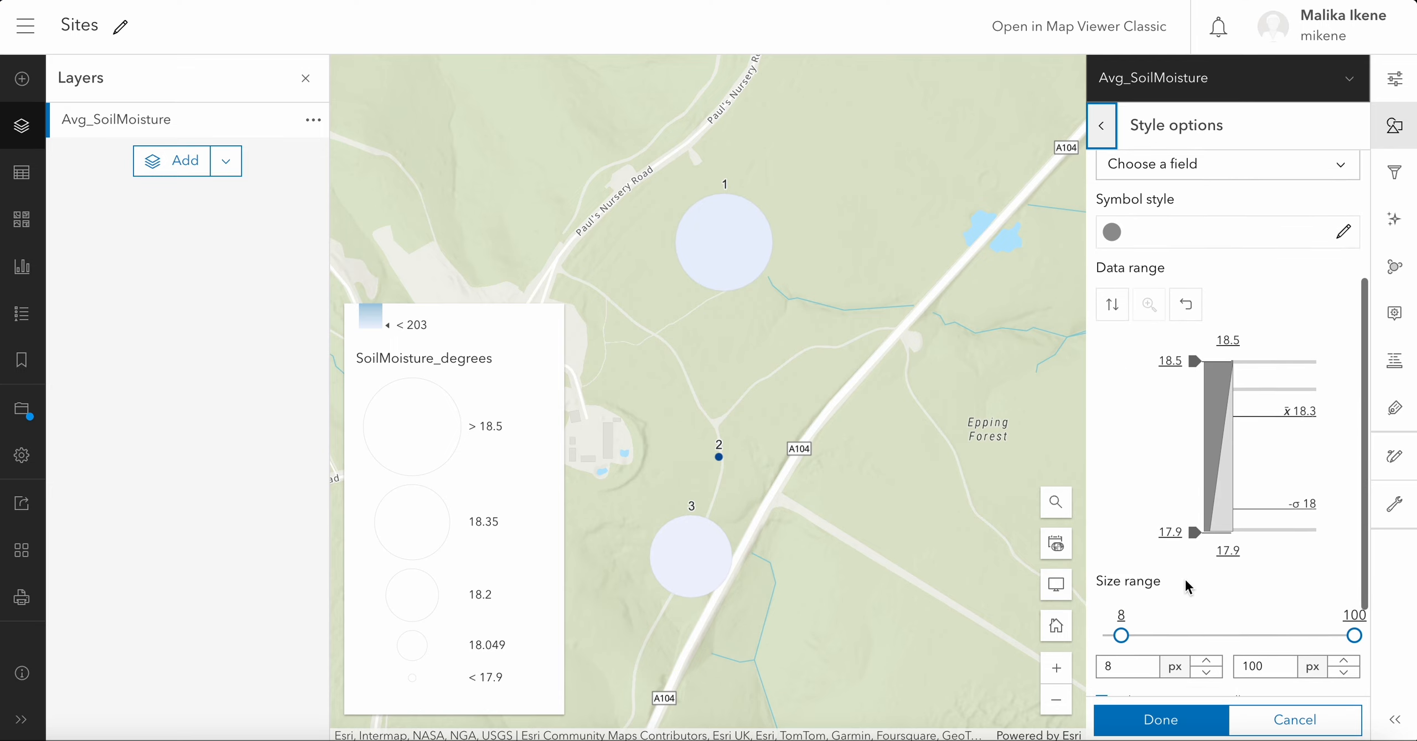
pyautogui.scroll(3, 1185, 577)
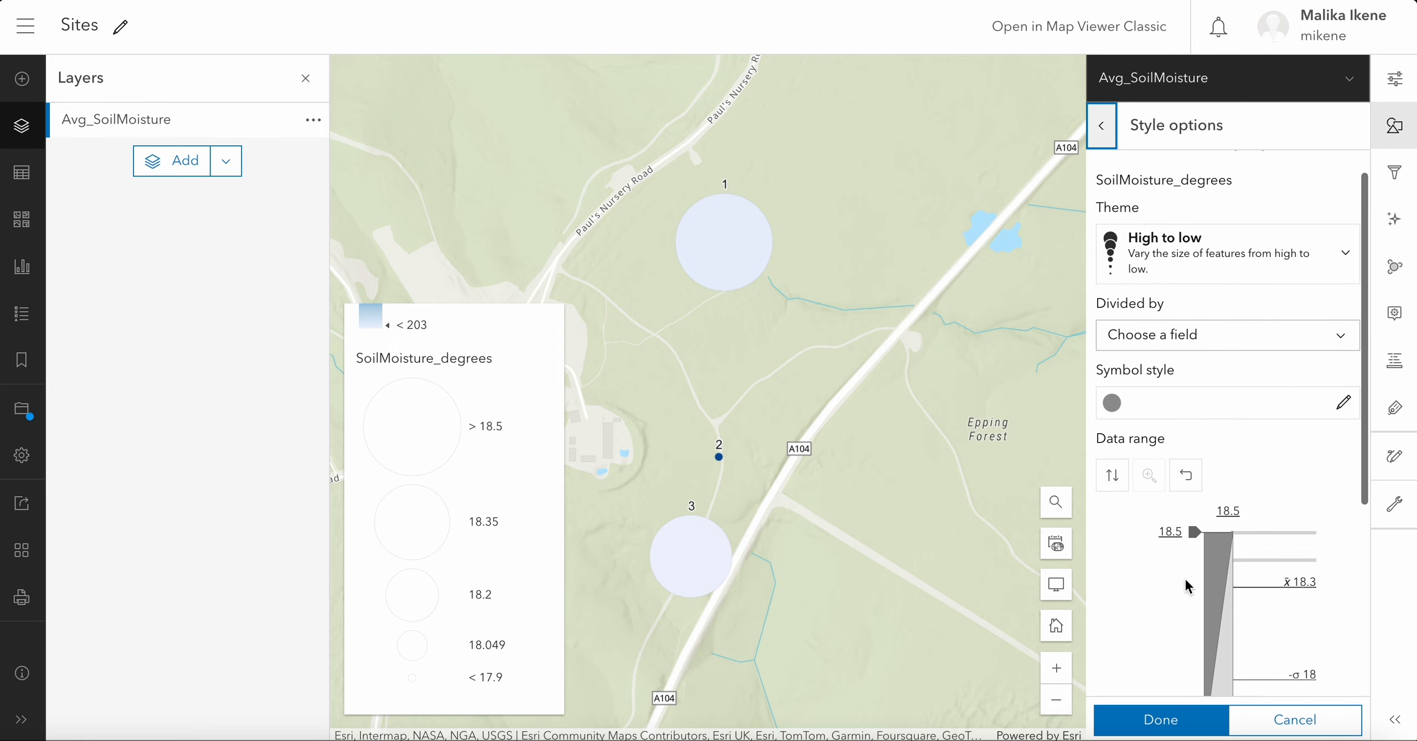
pyautogui.click(1109, 137)
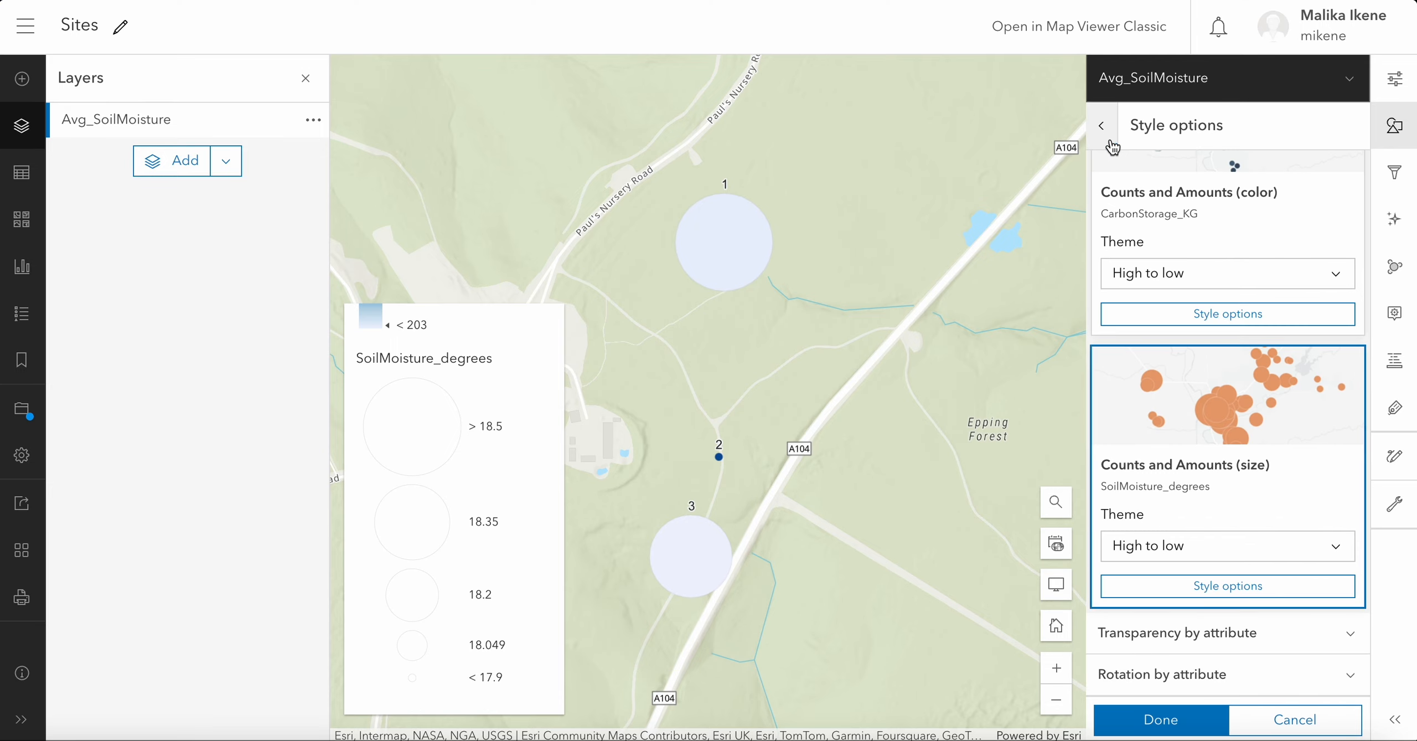